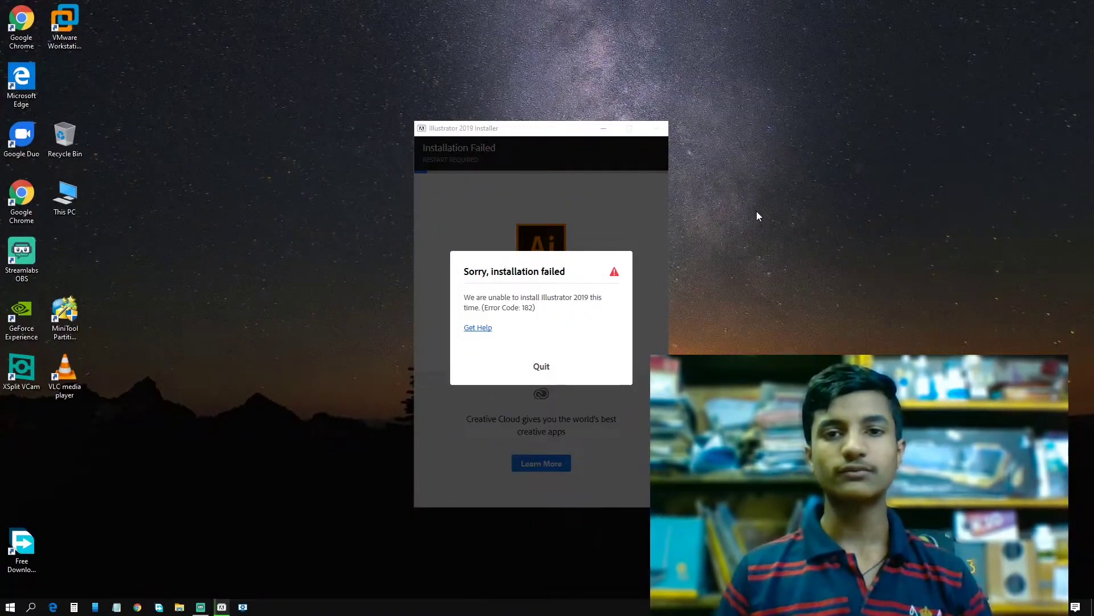
Quit the installer from the 'Sorry, installation failed' Error 182 dialog
click(542, 370)
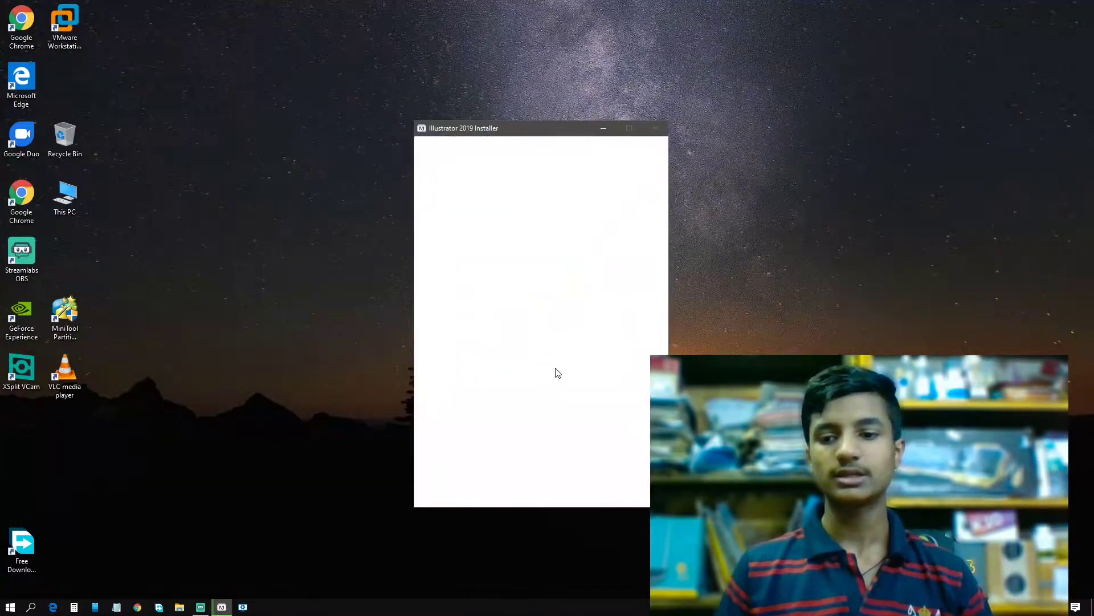
Reopen the installer folder window, go up a level, and copy the Adobe_Illustrator folder
click(180, 611)
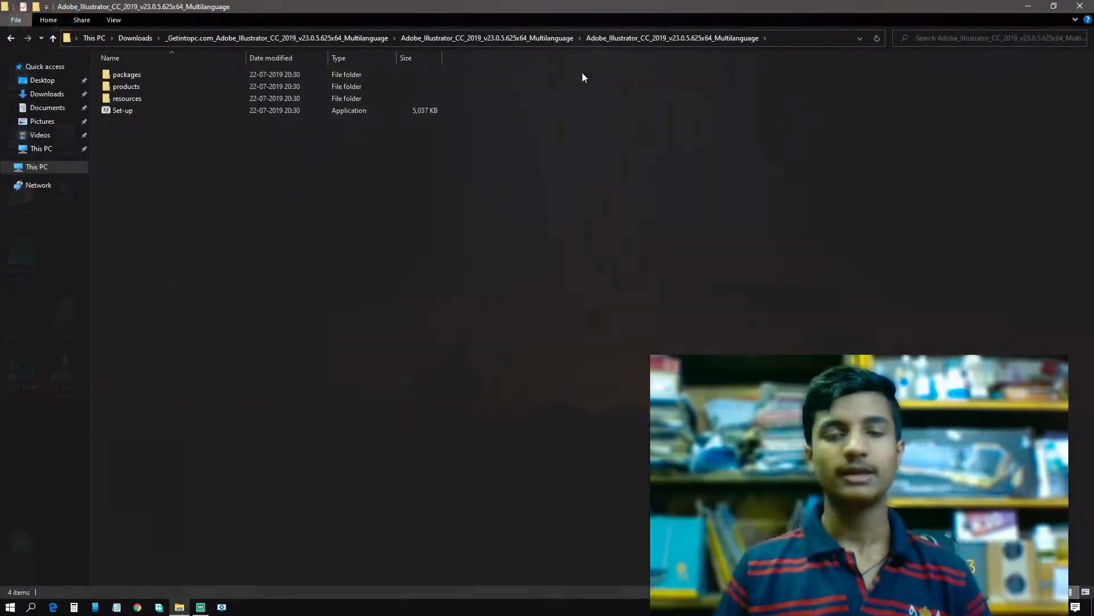
key(alt+Up)
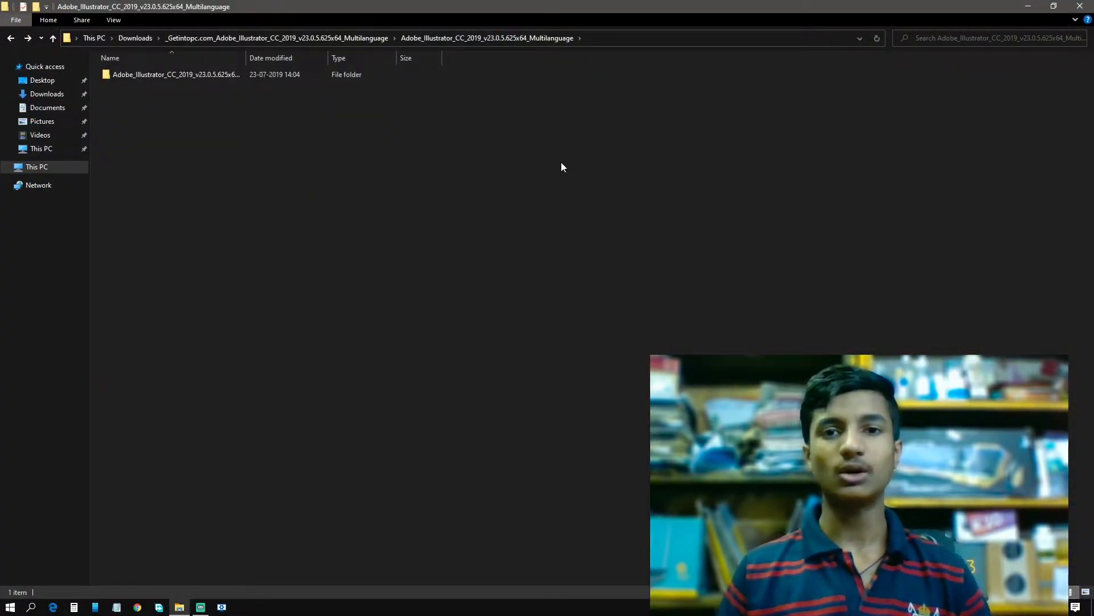
right_click(129, 75)
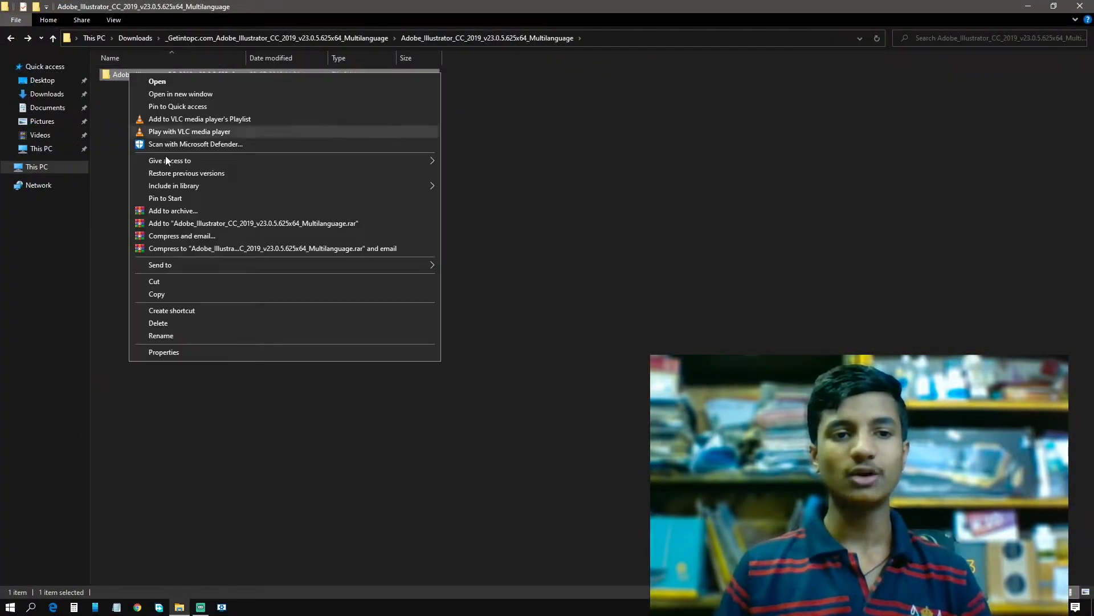
click(158, 294)
Minimize File Explorer and paste the copied Illustrator folder onto the desktop
click(1029, 7)
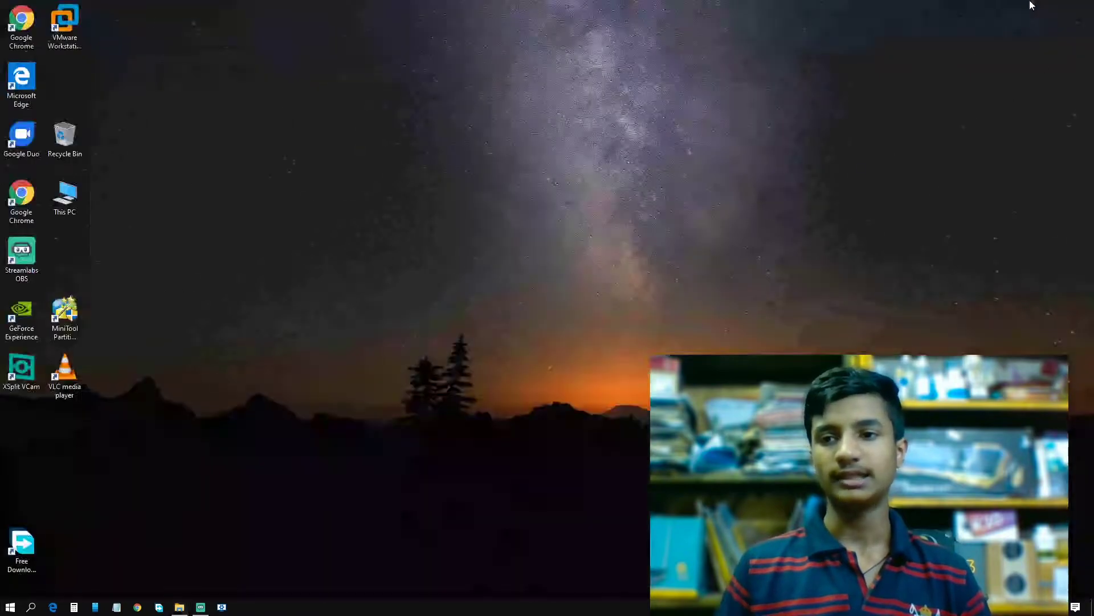
right_click(369, 106)
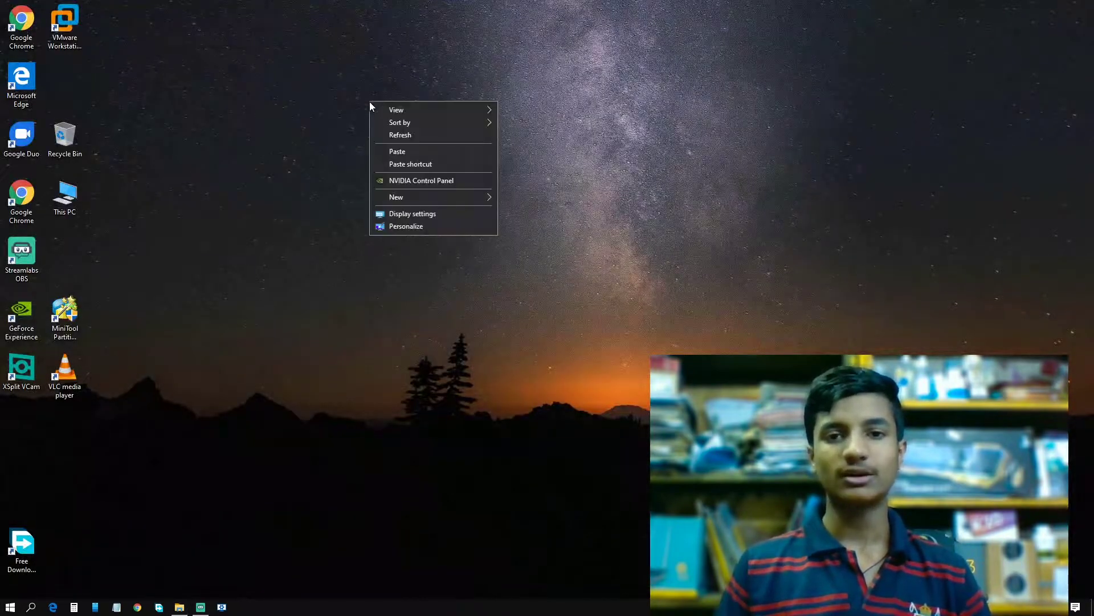
click(397, 153)
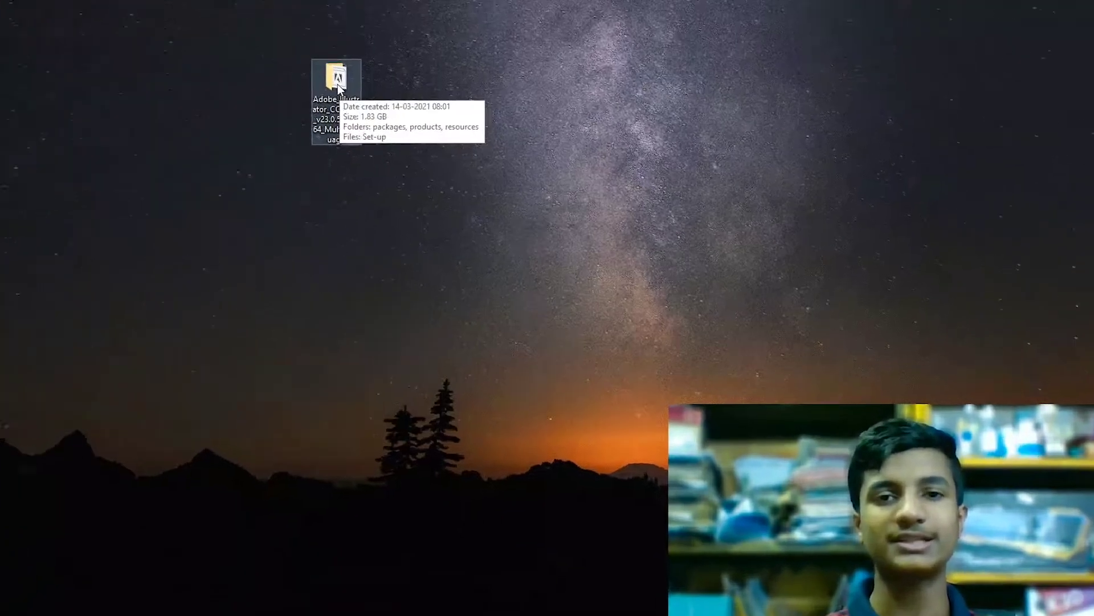
Add the desktop Illustrator folder to a WinRAR archive in ZIP format
right_click(370, 82)
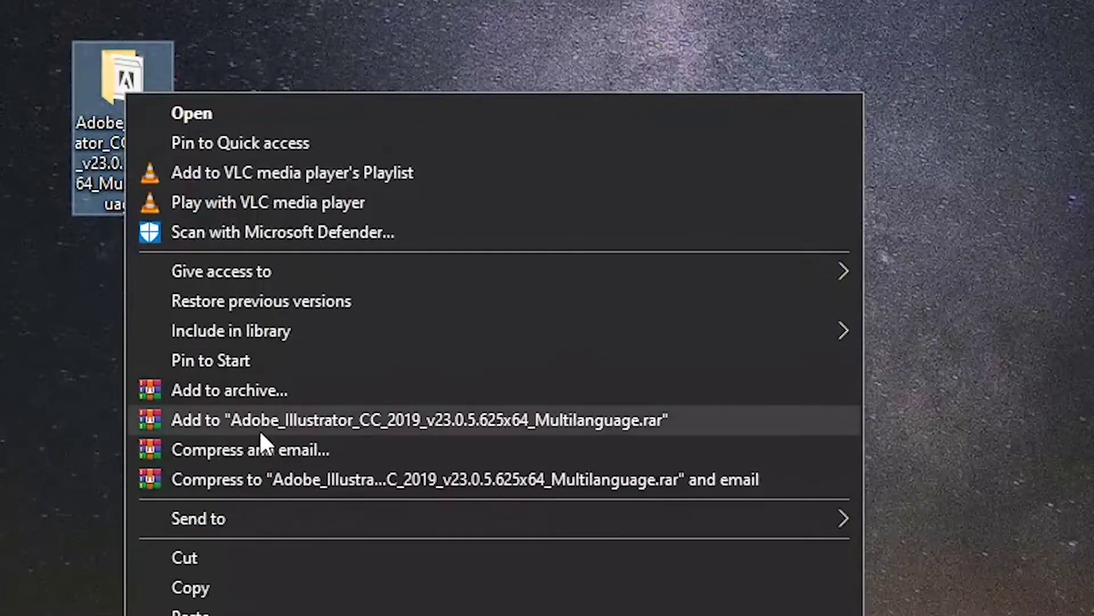
click(242, 391)
click(441, 300)
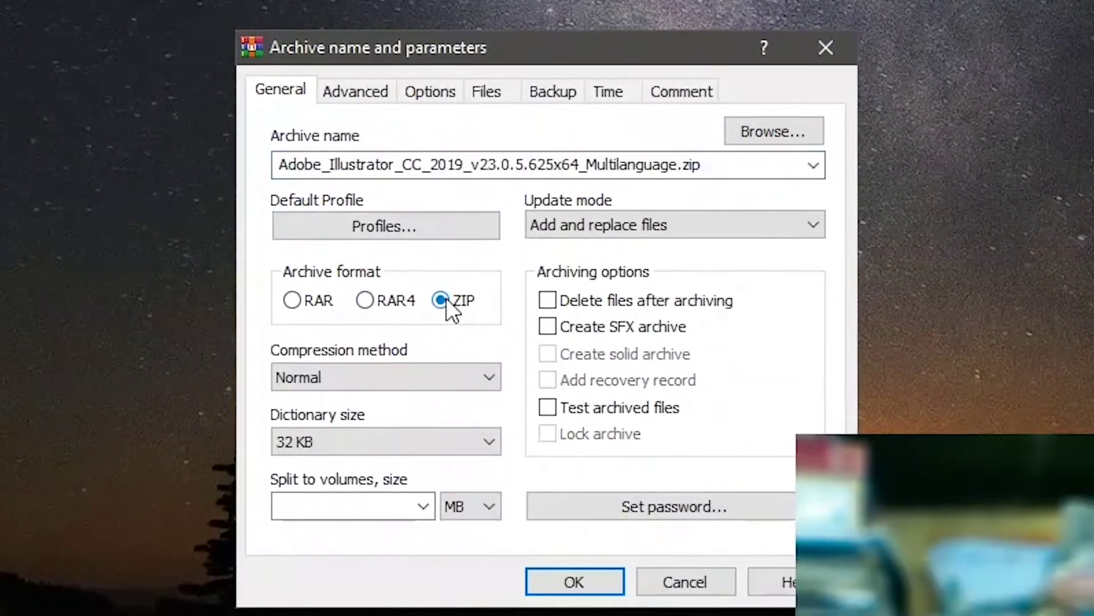
click(569, 582)
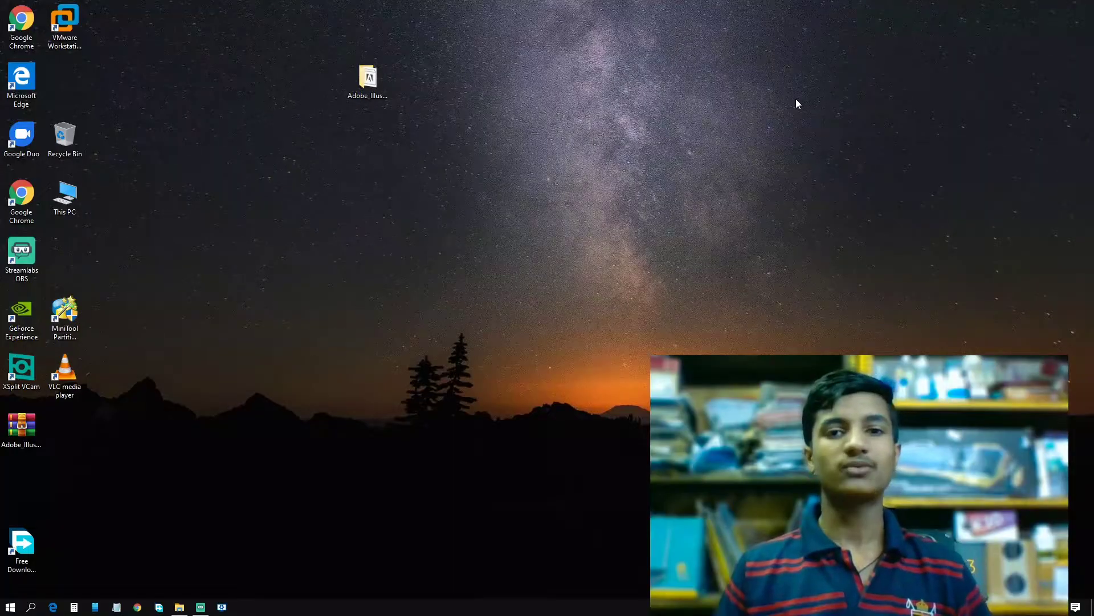
Clear away the original Illustrator folder and move the ZIP archive into its spot
drag(469, 62, 311, 151)
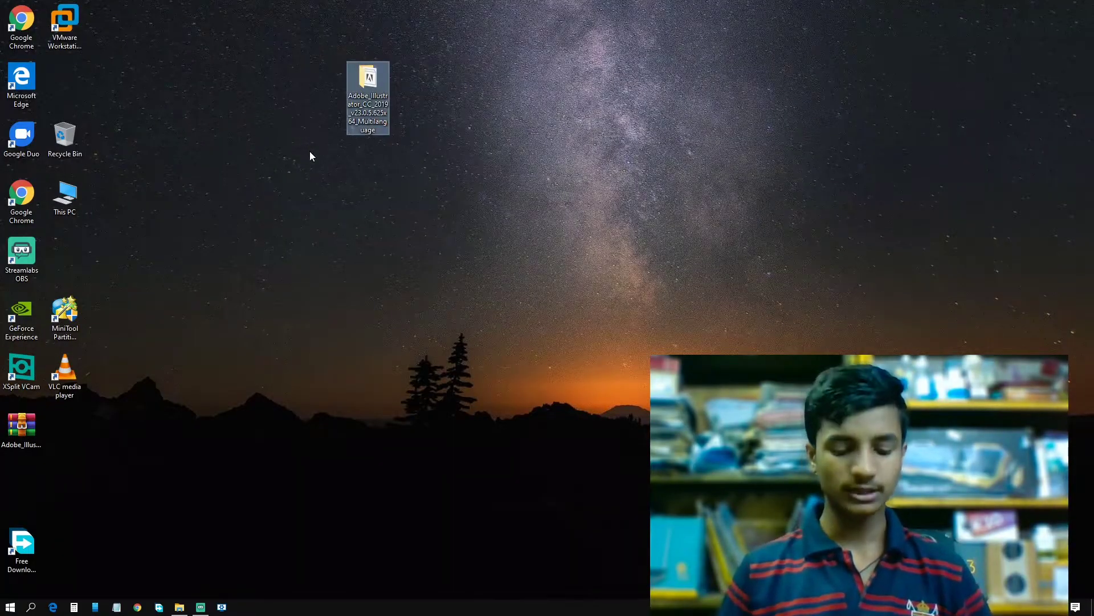
click(309, 152)
drag(350, 253, 363, 198)
Extract the ZIP archive with Desktop chosen as the destination folder
right_click(363, 197)
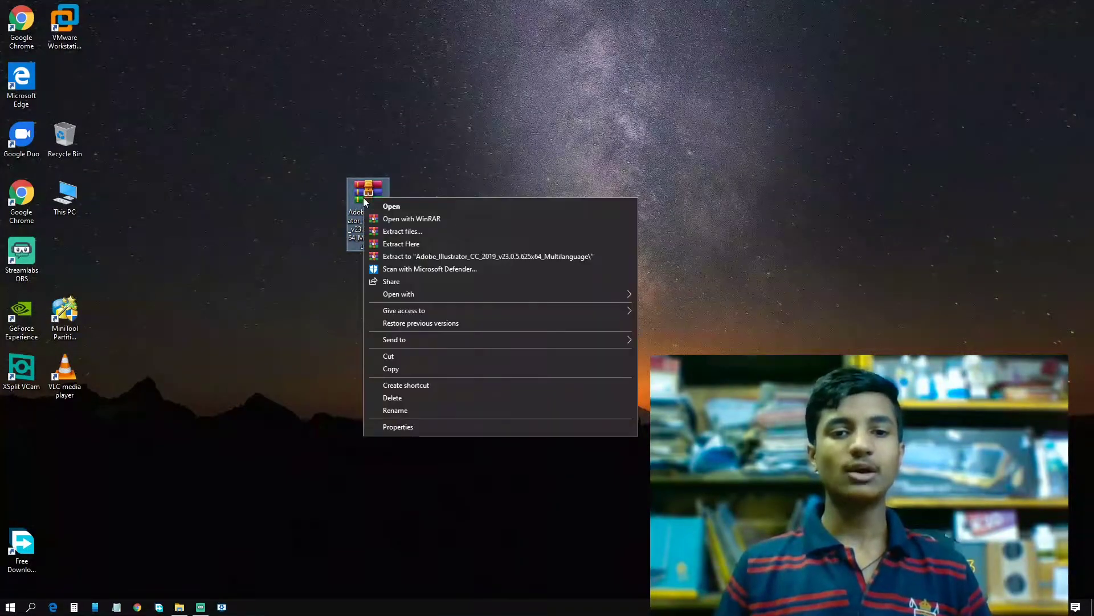
click(415, 232)
click(591, 283)
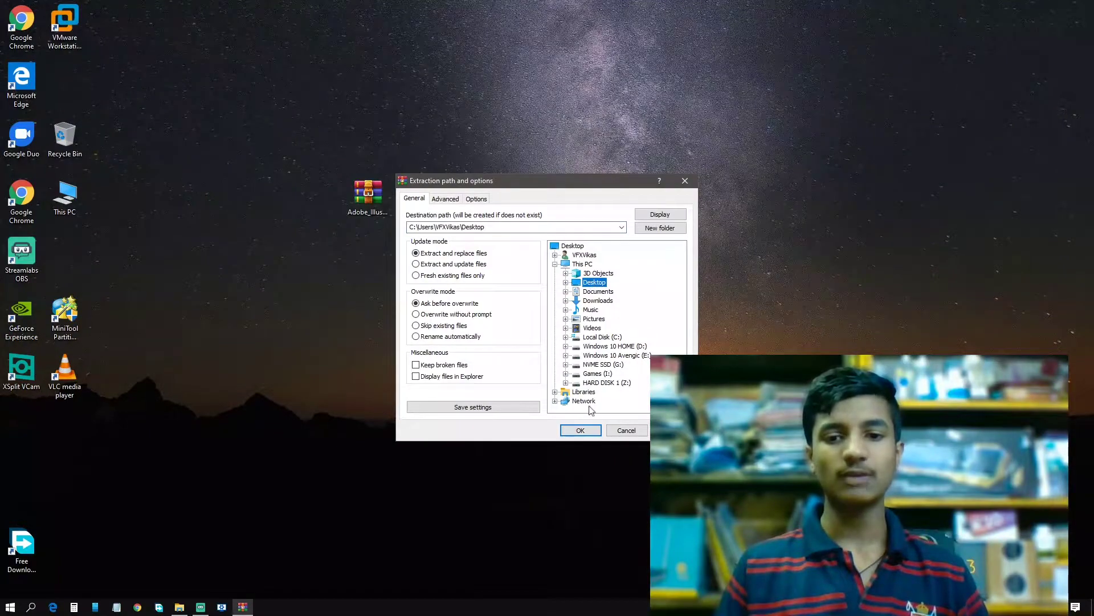
click(577, 429)
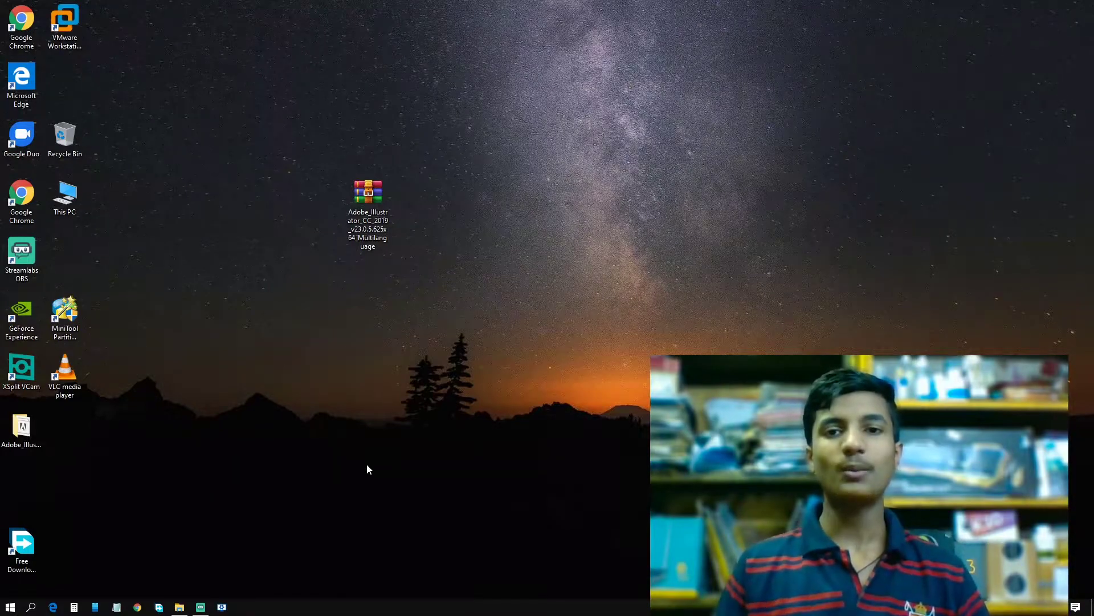
Run the extracted folder's Set-up as administrator, then continue with default language and location
double_click(35, 430)
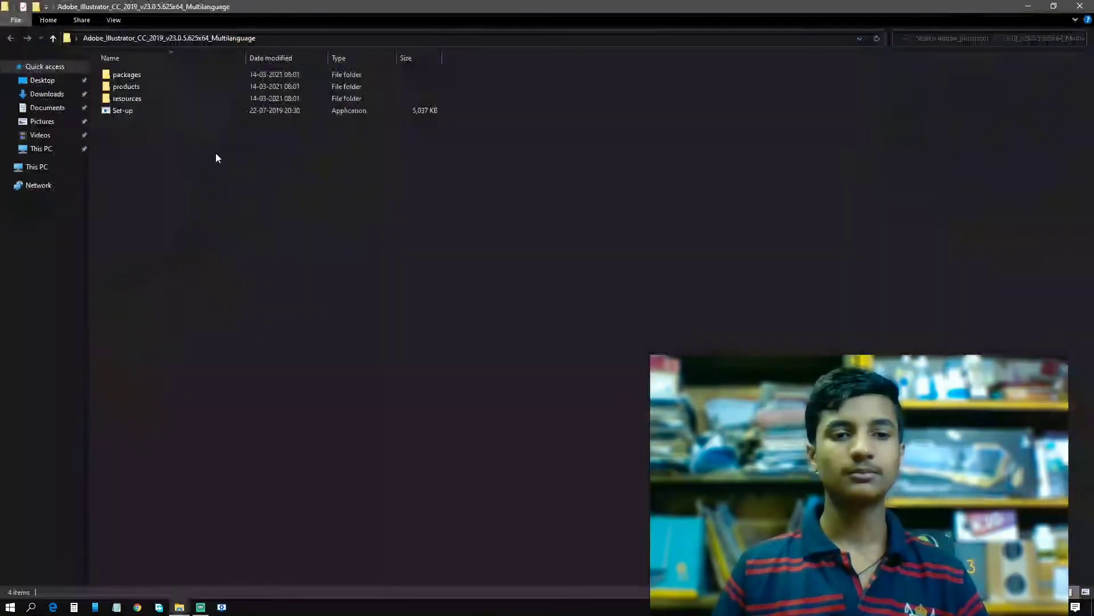
click(114, 108)
right_click(114, 109)
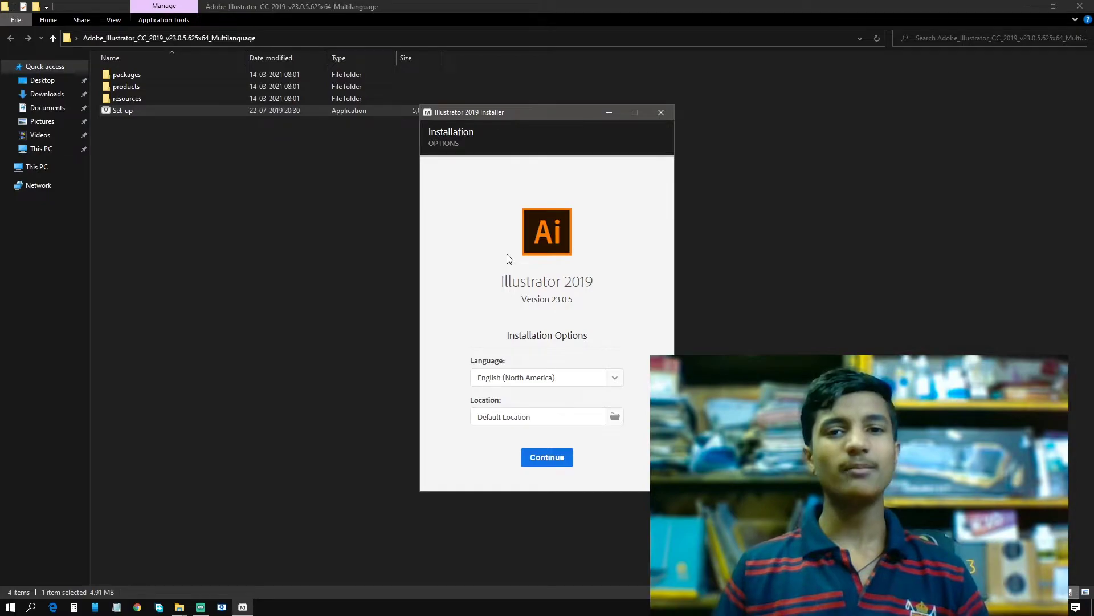
click(548, 457)
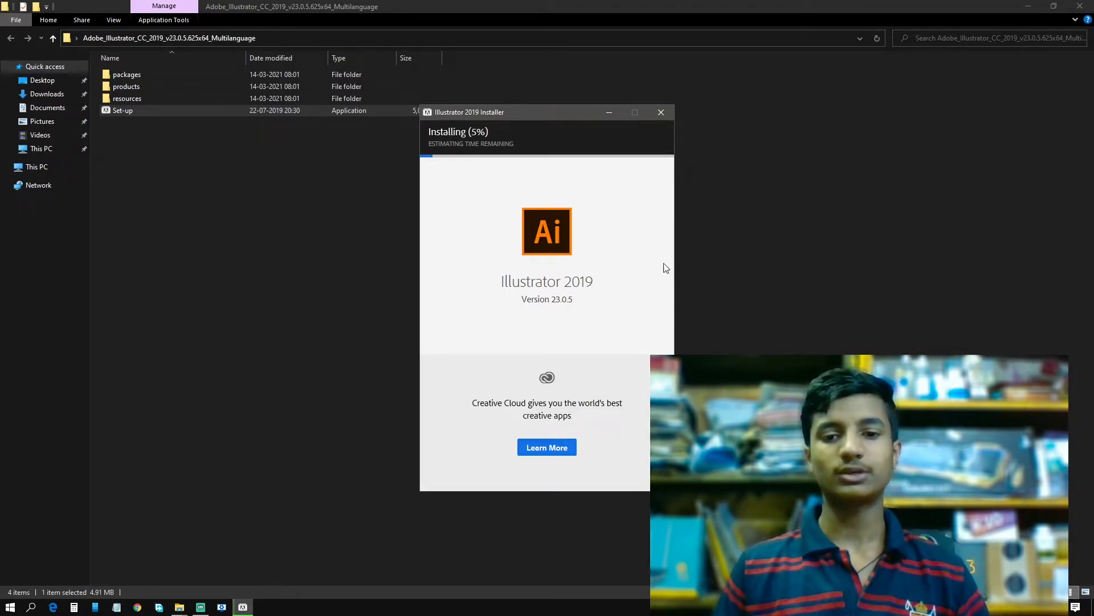